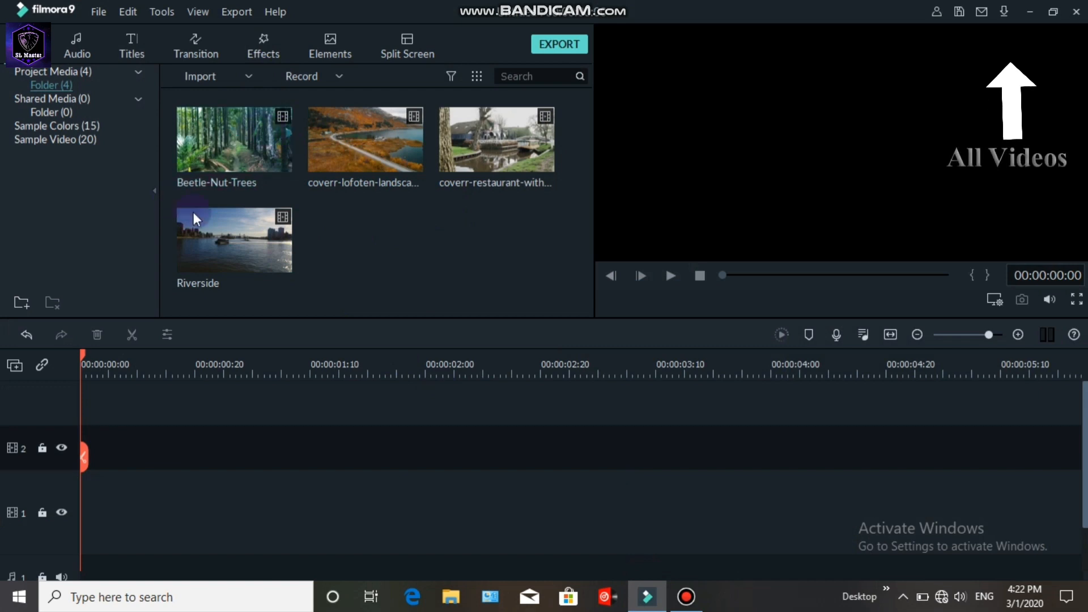
- Place the Beetle-Nut-Trees, lofoten landscape, restaurant and Riverside clips end to end on video track 2, starting at 00:00:00:00
left_click_drag(208, 128, 87, 447)
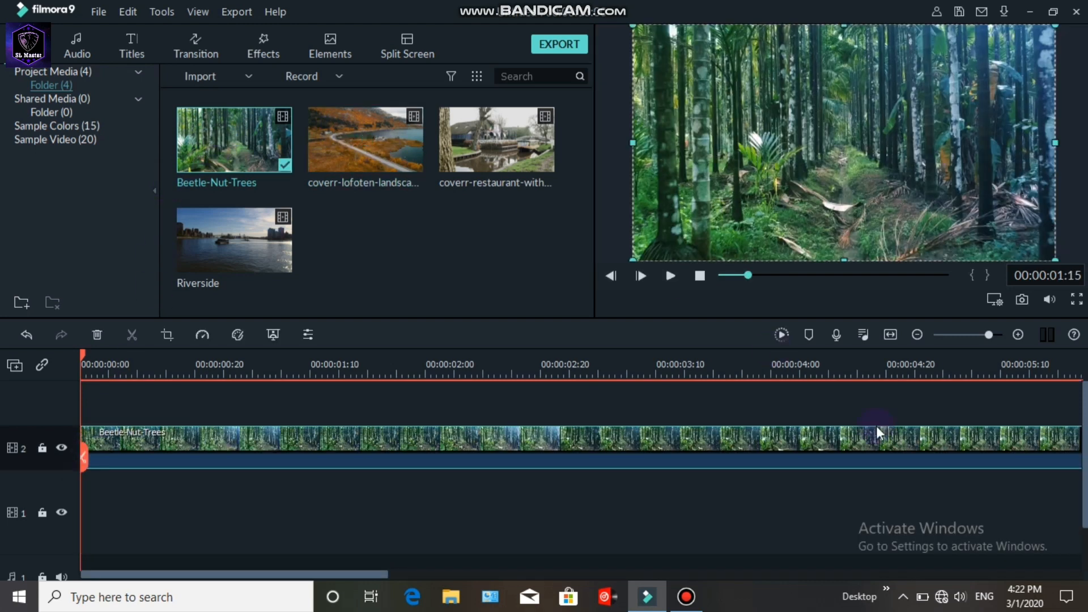
left_click_drag(749, 373, 181, 374)
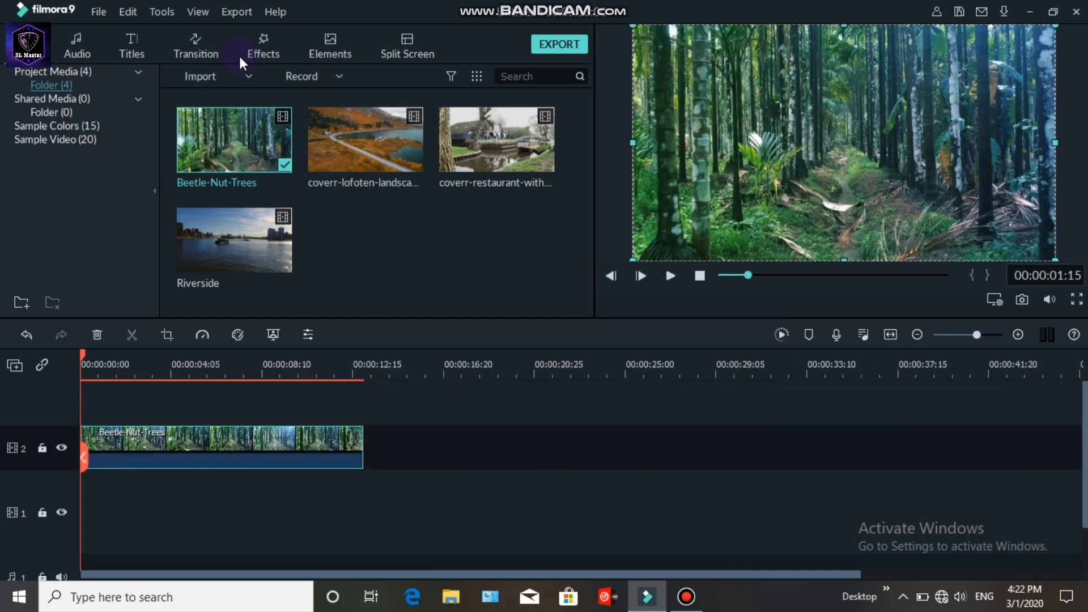
left_click_drag(365, 140, 375, 445)
left_click_drag(497, 139, 572, 439)
left_click_drag(234, 240, 1000, 481)
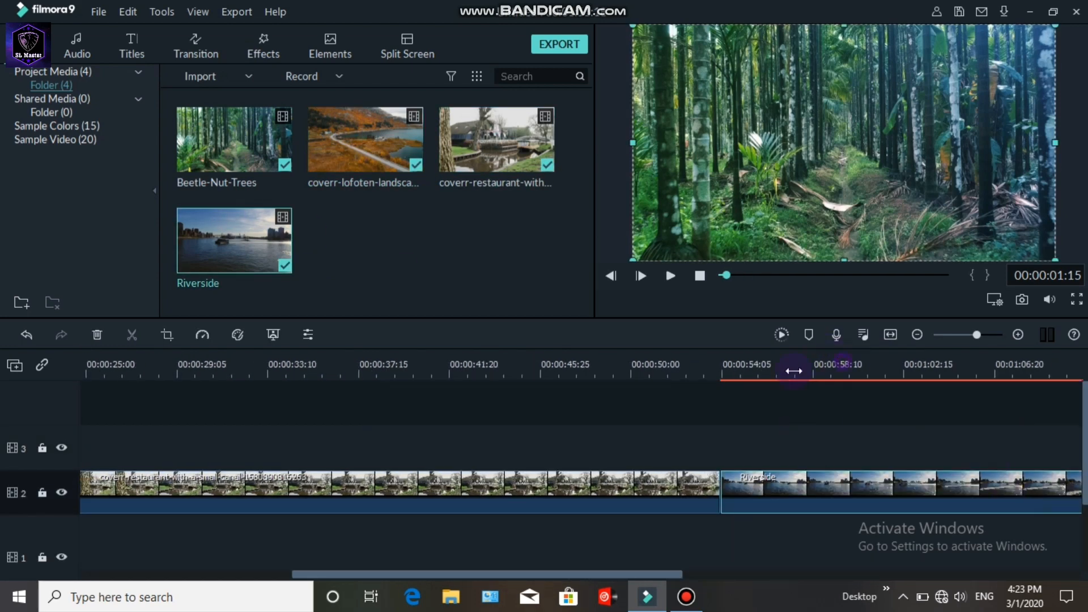
left_click_drag(793, 371, 323, 362)
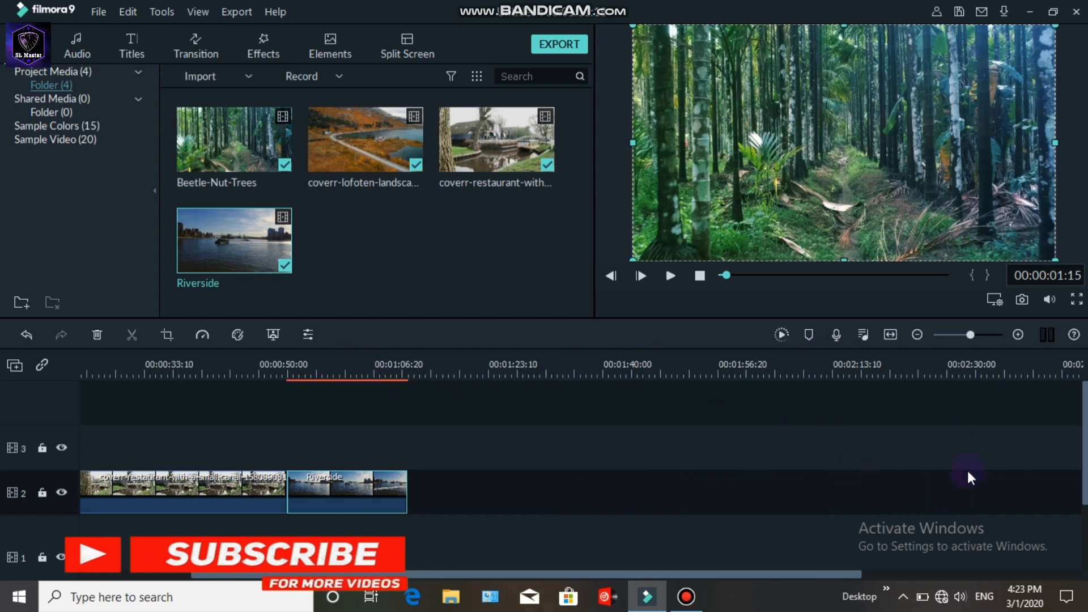
left_click_drag(1085, 442, 1085, 467)
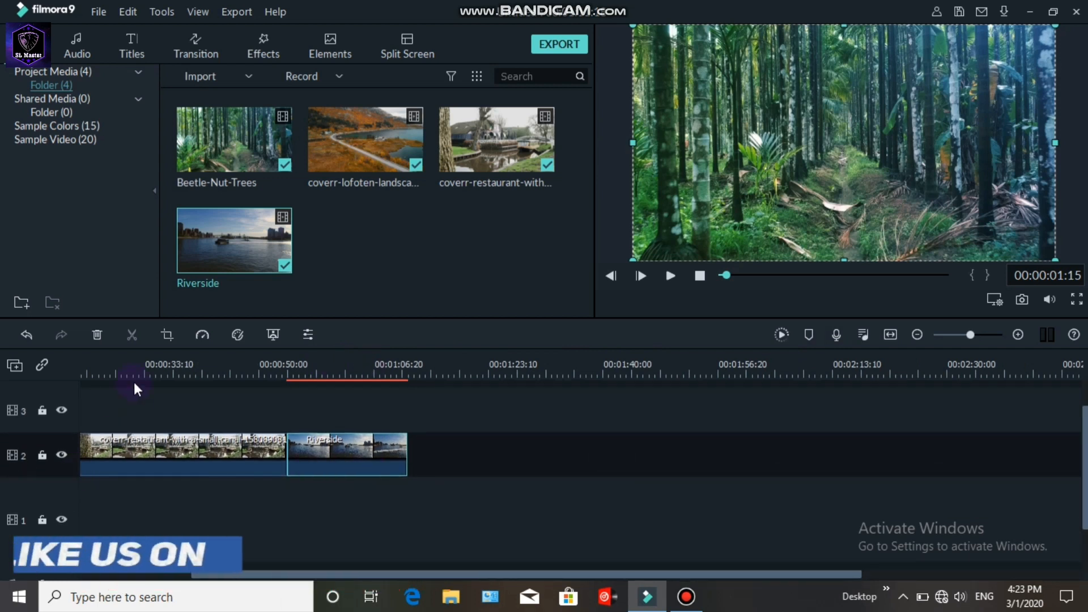
left_click_drag(178, 573, 59, 563)
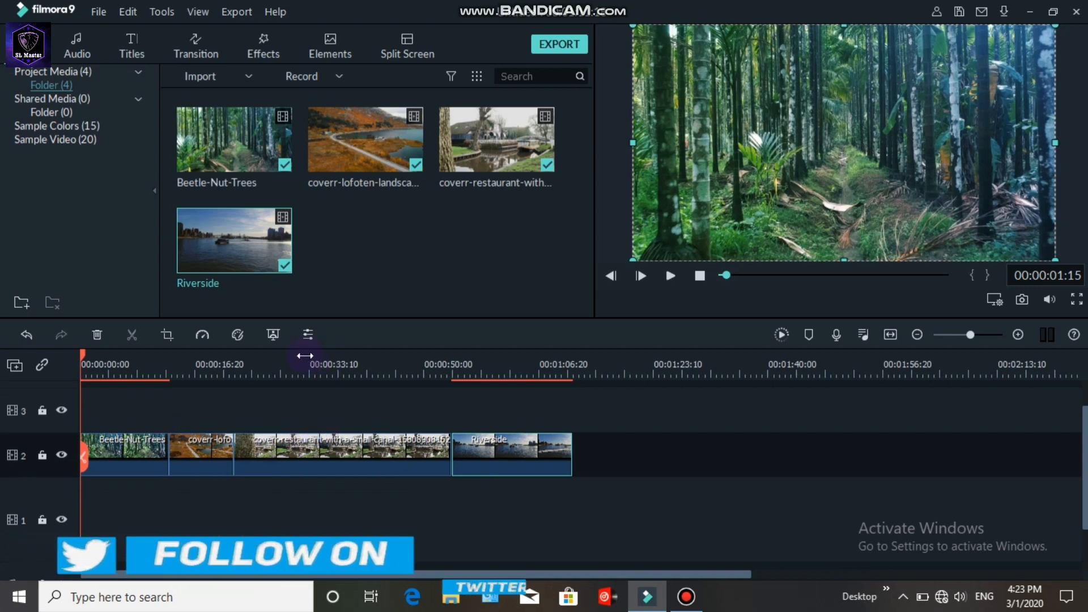
- Set the Beetle-Nut-Trees clip's speed to 6.175 in its custom speed settings
left_click_drag(311, 365, 654, 369)
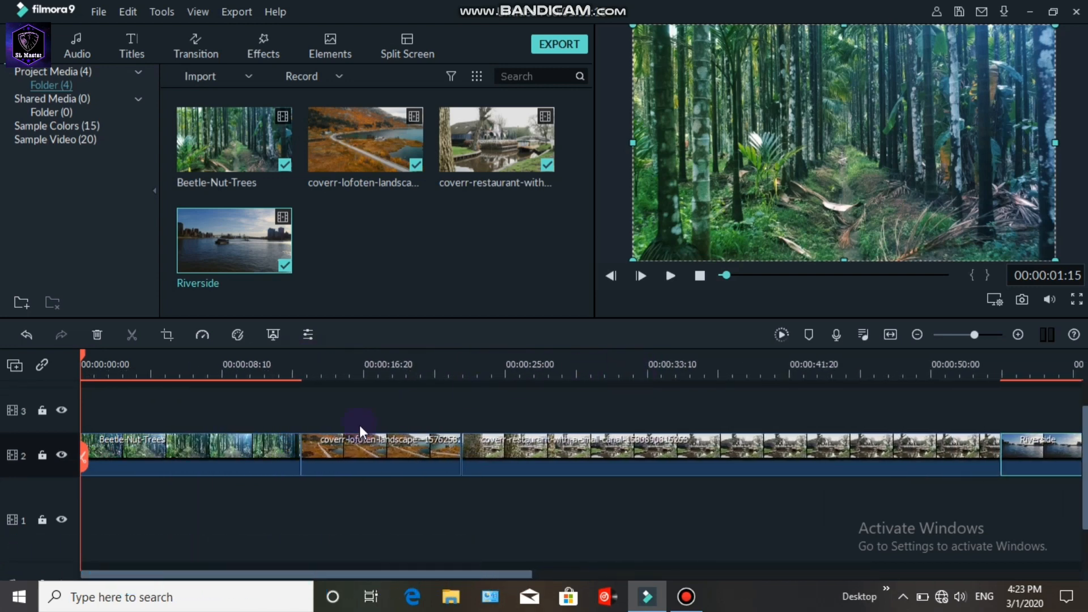
right_click(203, 447)
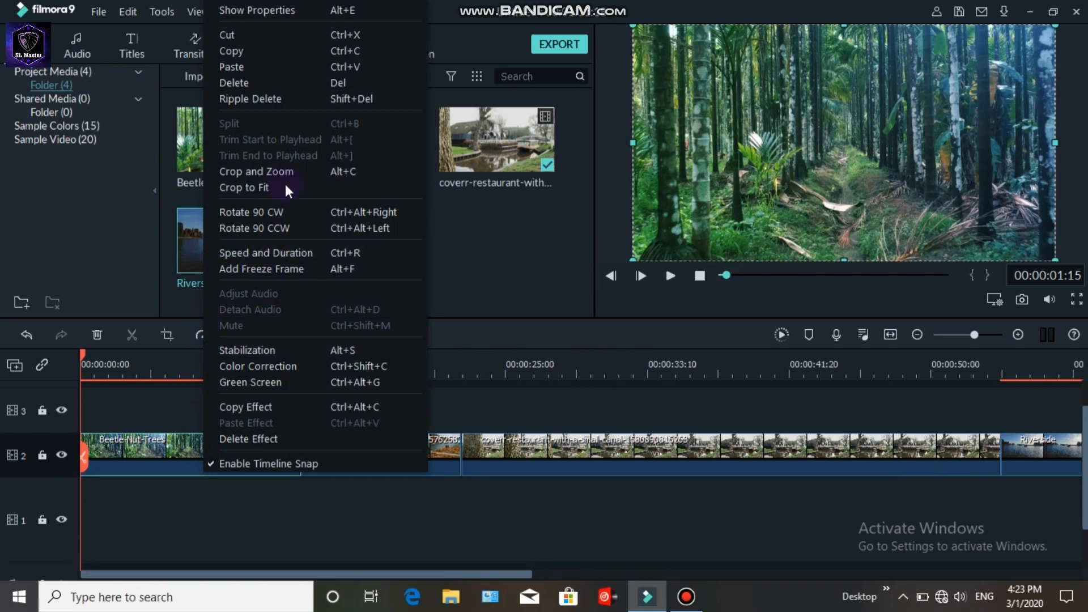
left_click(298, 252)
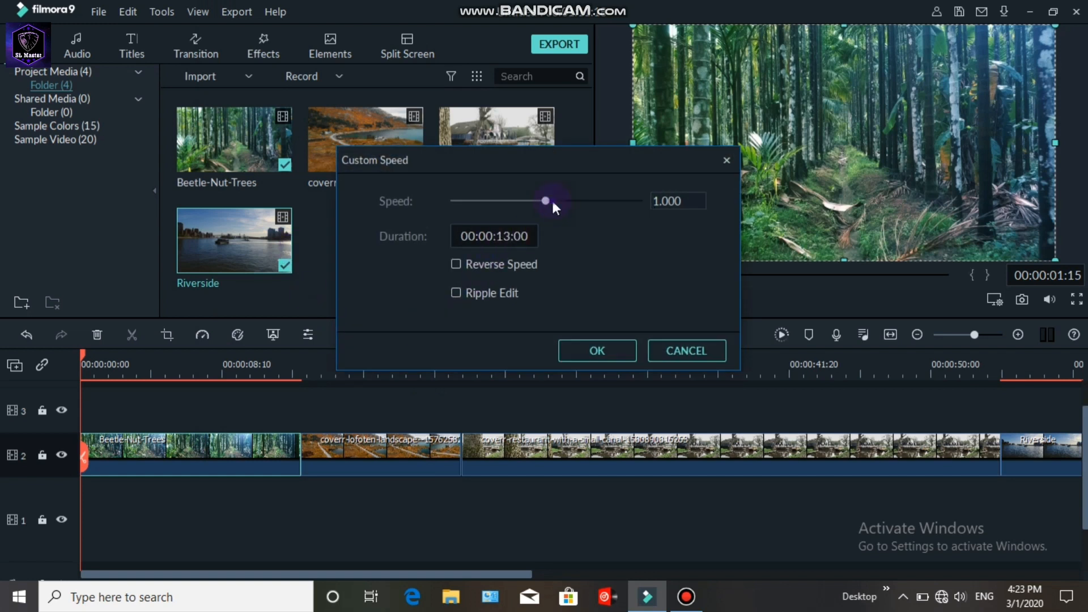
left_click_drag(552, 200, 553, 203)
left_click(597, 350)
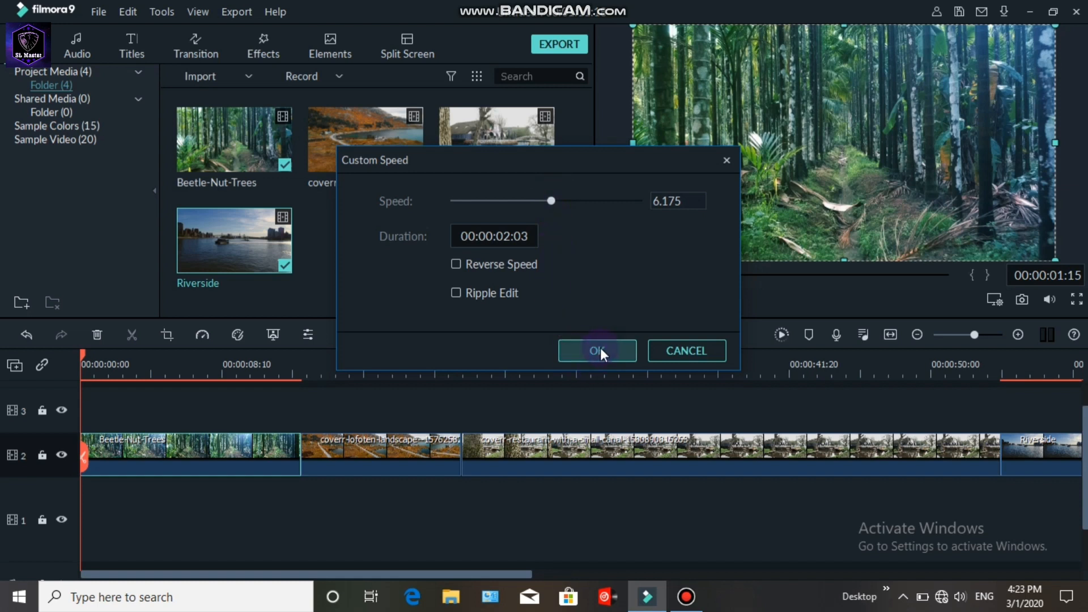
- Speed up the lofoten landscape clip to 2.73x and place it directly after the Beetle-Nut-Trees clip
left_click(363, 468)
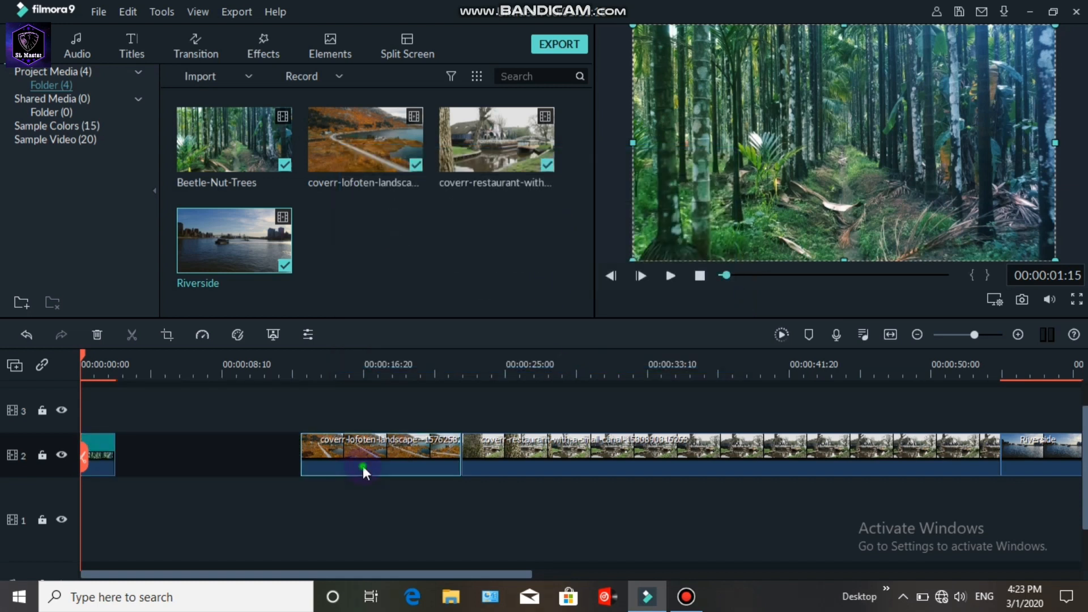
right_click(363, 466)
left_click(411, 254)
left_click_drag(545, 200, 549, 201)
left_click(596, 350)
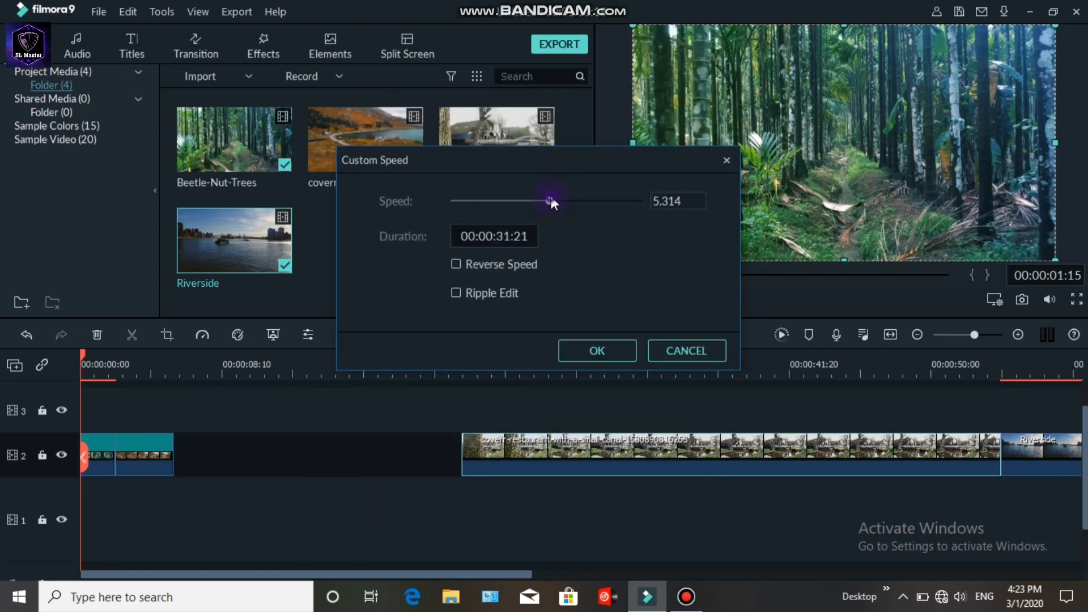
- Speed up the restaurant clip to 13.92x and move it directly after the lofoten landscape clip
left_click_drag(550, 201, 559, 201)
left_click(597, 351)
left_click_drag(480, 465, 192, 469)
- Speed up the Riverside clip to 7.04x and ripple delete the empty gap before it
right_click(1036, 469)
left_click(930, 253)
left_click_drag(545, 200, 553, 201)
left_click(597, 351)
right_click(847, 464)
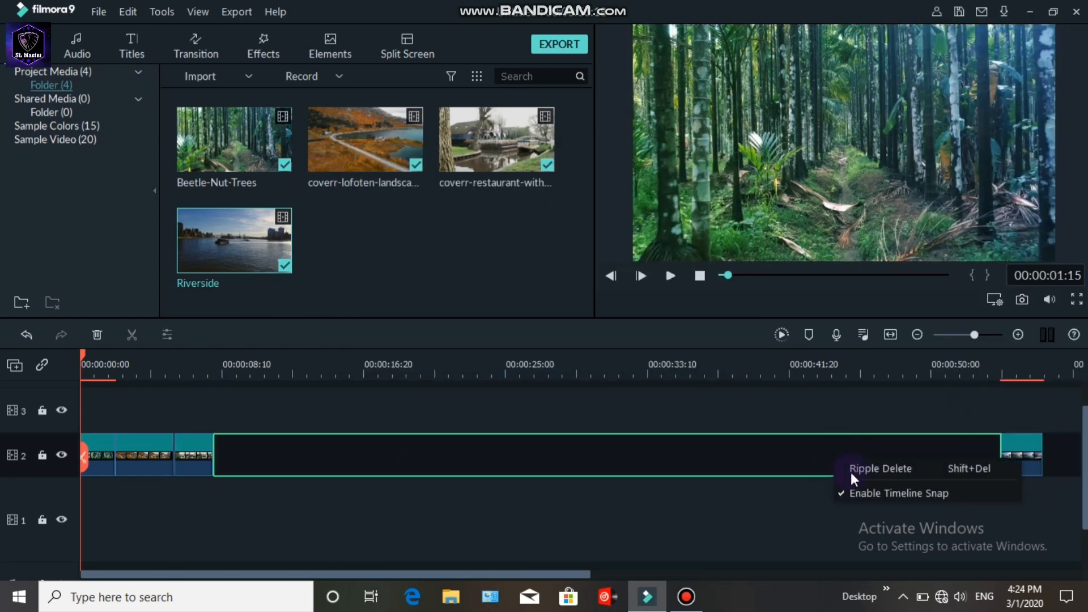
left_click(875, 469)
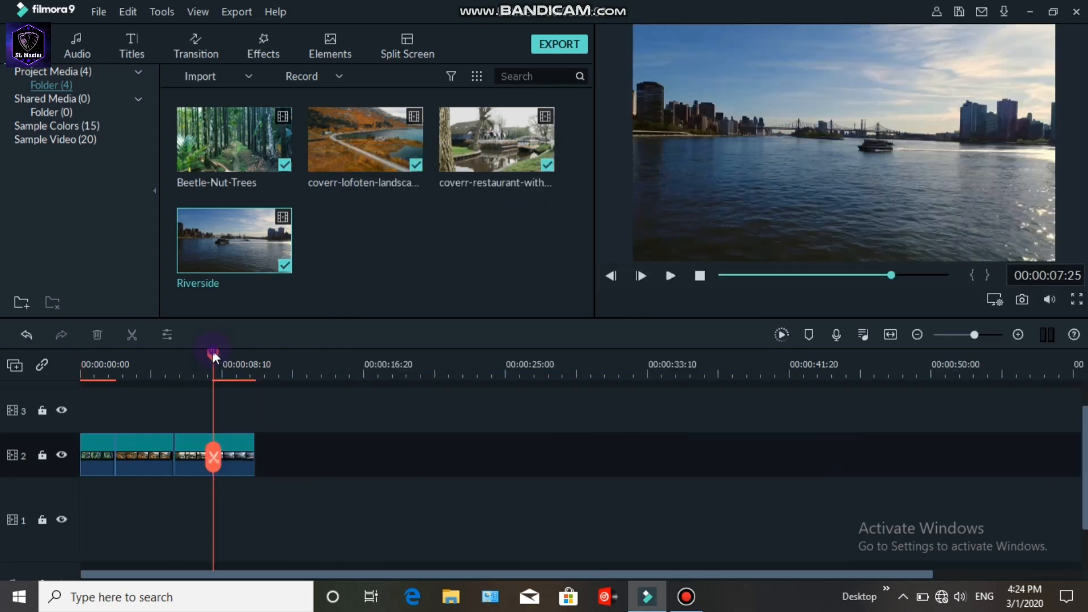
- Play the sped-up four-clip sequence from the beginning, then return the playhead to the start
left_click_drag(212, 350, 60, 366)
key("ctrl+equal")
left_click_drag(628, 362, 429, 377)
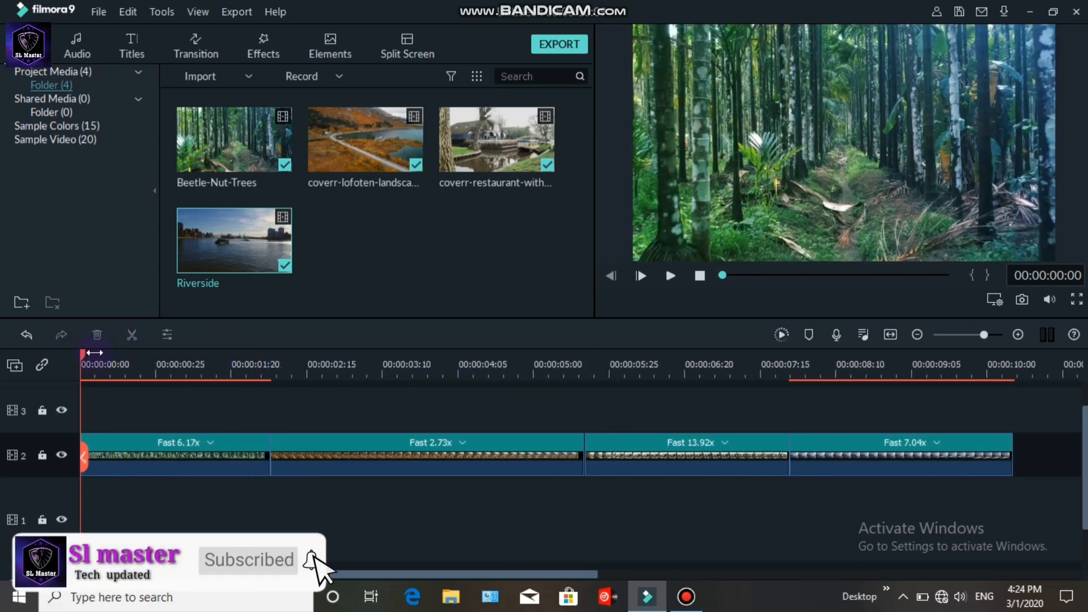
key("space")
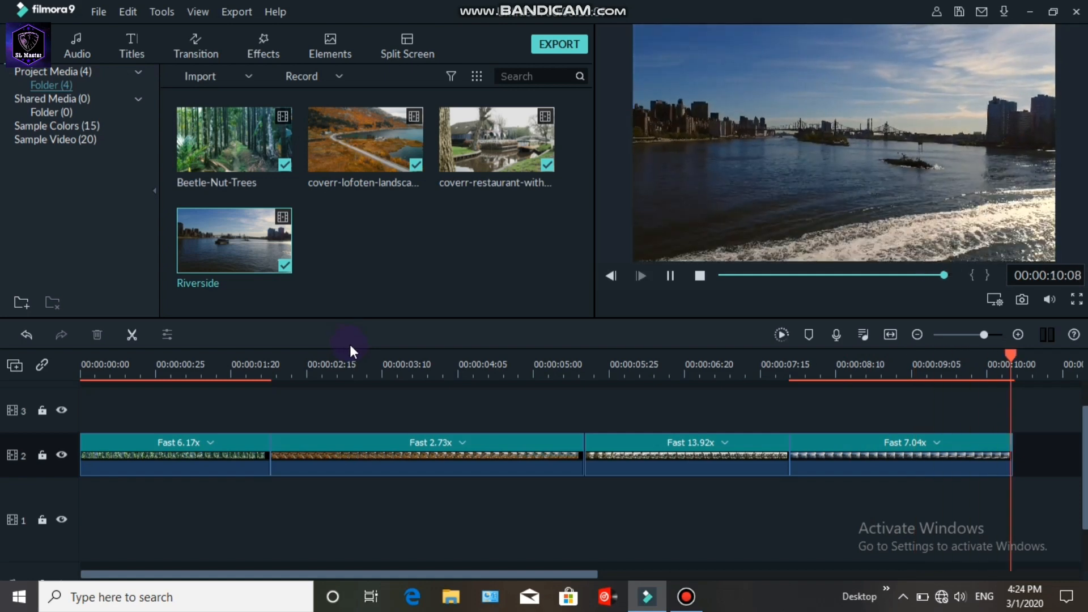
left_click(125, 357)
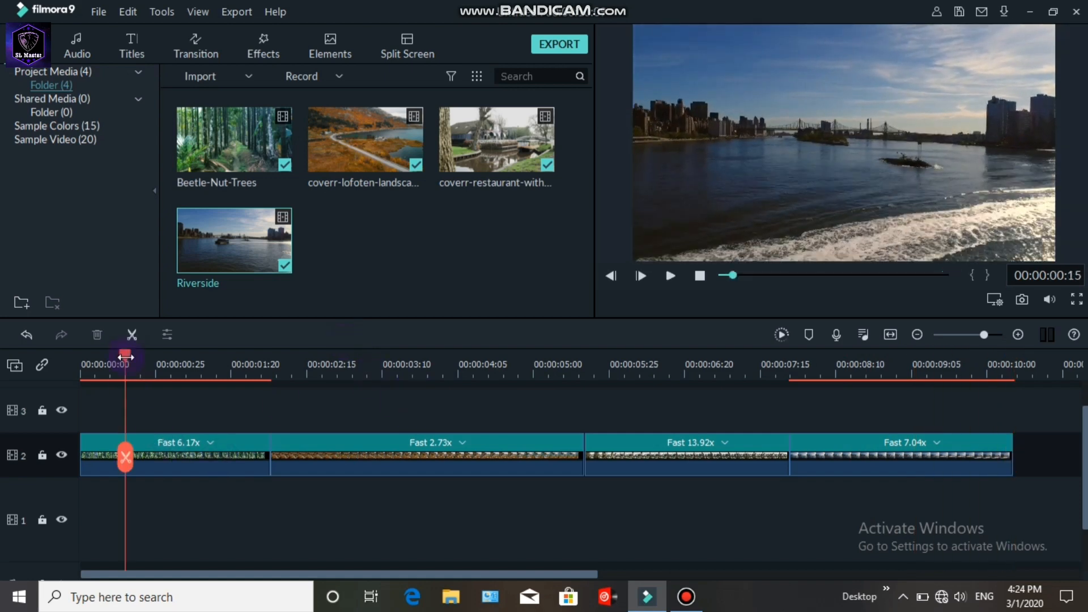
left_click_drag(128, 355, 68, 355)
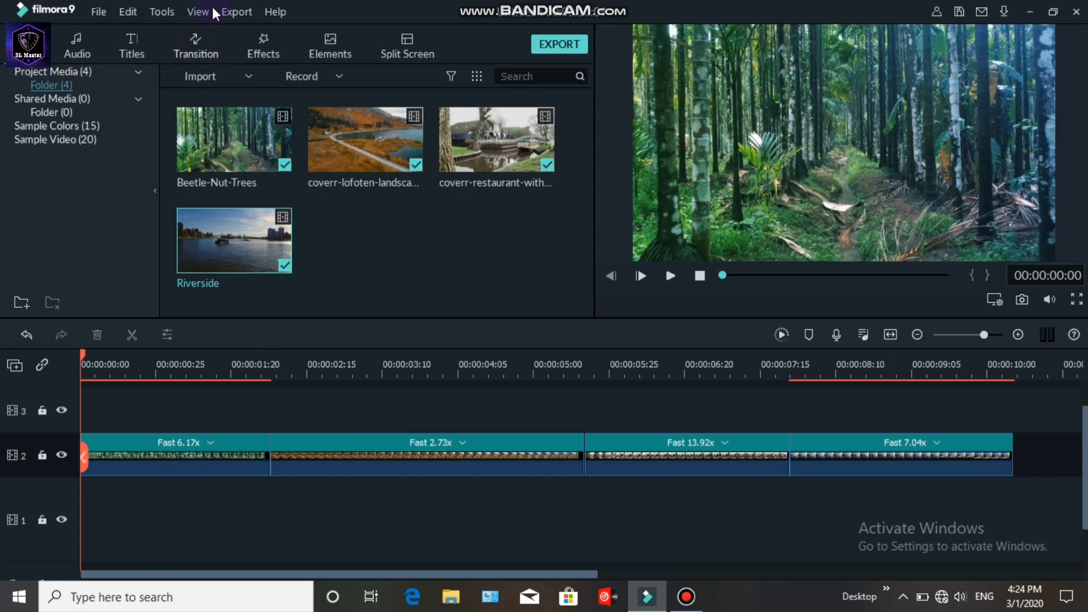
- Search the transitions for "fu" and apply Fuzzy Zoom 2 at all three cuts between the clips
left_click(196, 48)
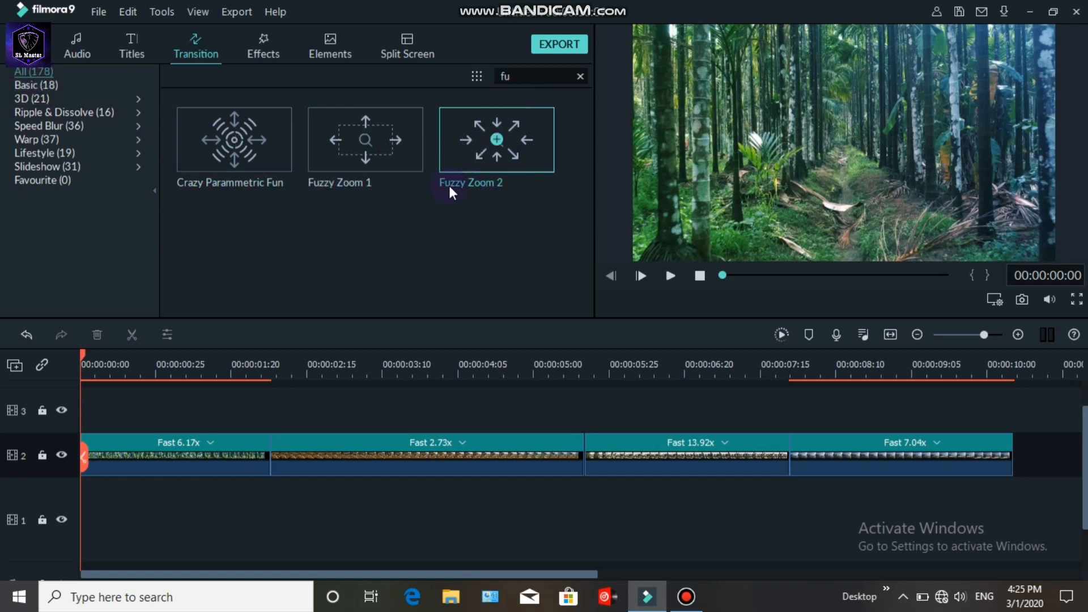
left_click_drag(467, 139, 255, 451)
left_click_drag(491, 139, 583, 451)
left_click_drag(488, 117, 779, 453)
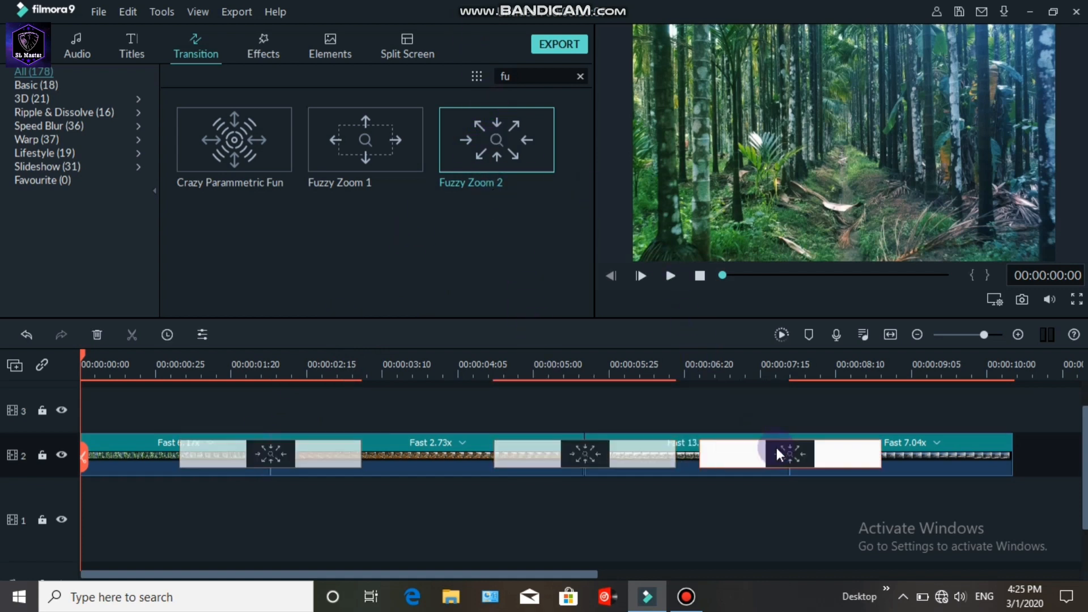
- Set the first transition's duration to 00:00:00:27 with Overlap mode and apply it to all transitions
double_click(275, 454)
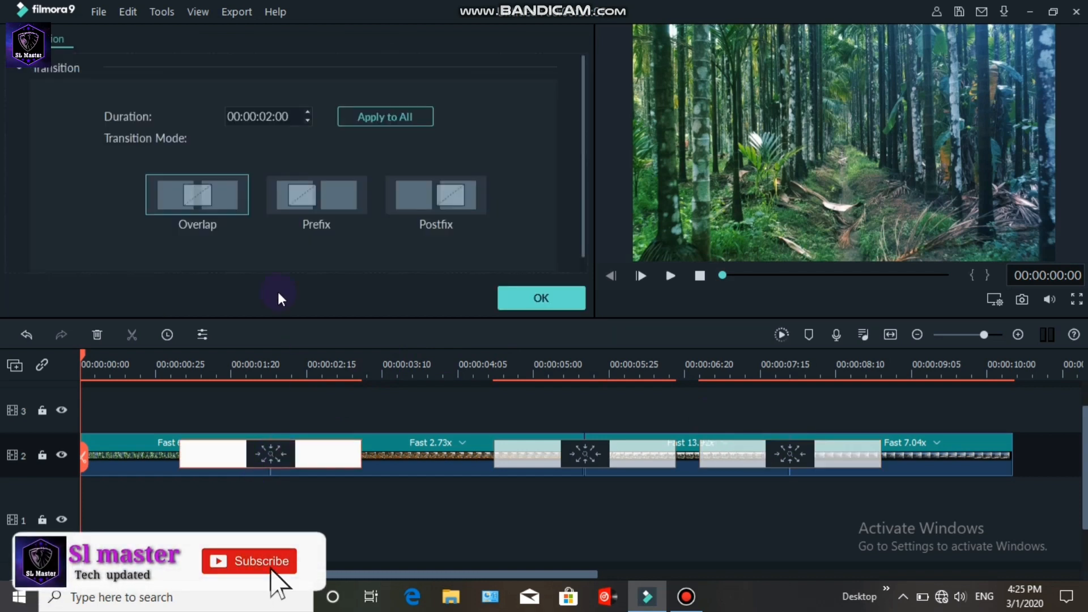
left_click(195, 194)
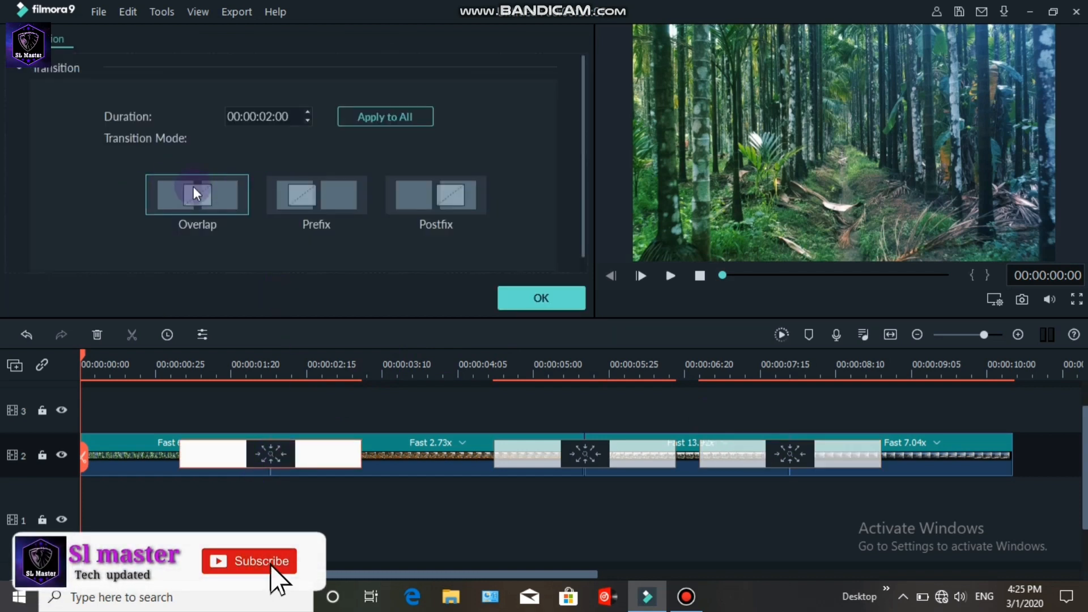
left_click(283, 438)
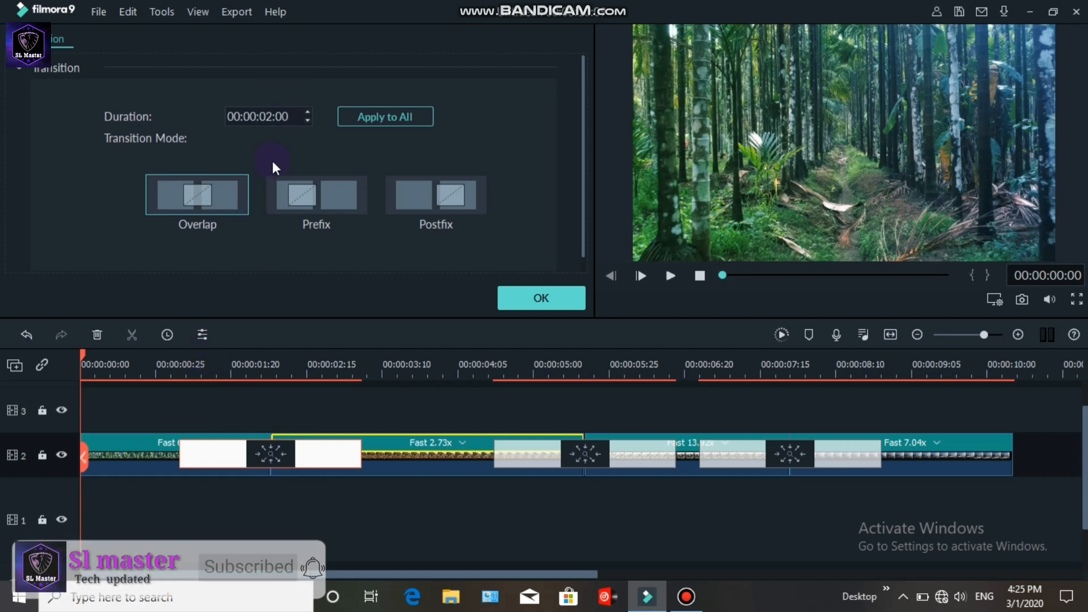
left_click(307, 121)
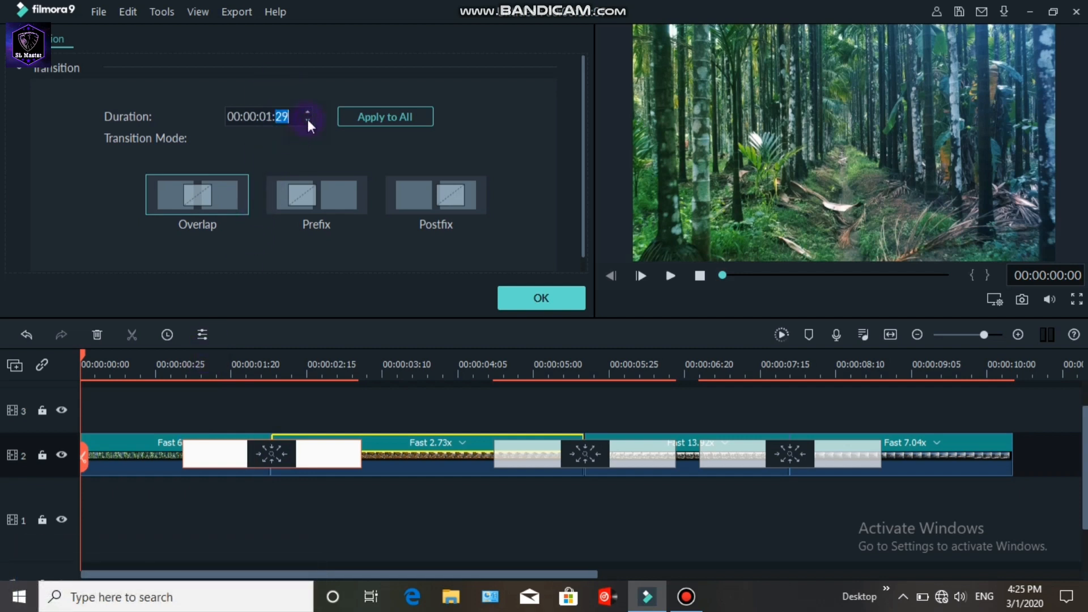
left_click(307, 121)
left_click(307, 120)
left_click(307, 120)
left_click(307, 121)
left_click(307, 120)
left_click(307, 121)
left_click(307, 121)
double_click(307, 120)
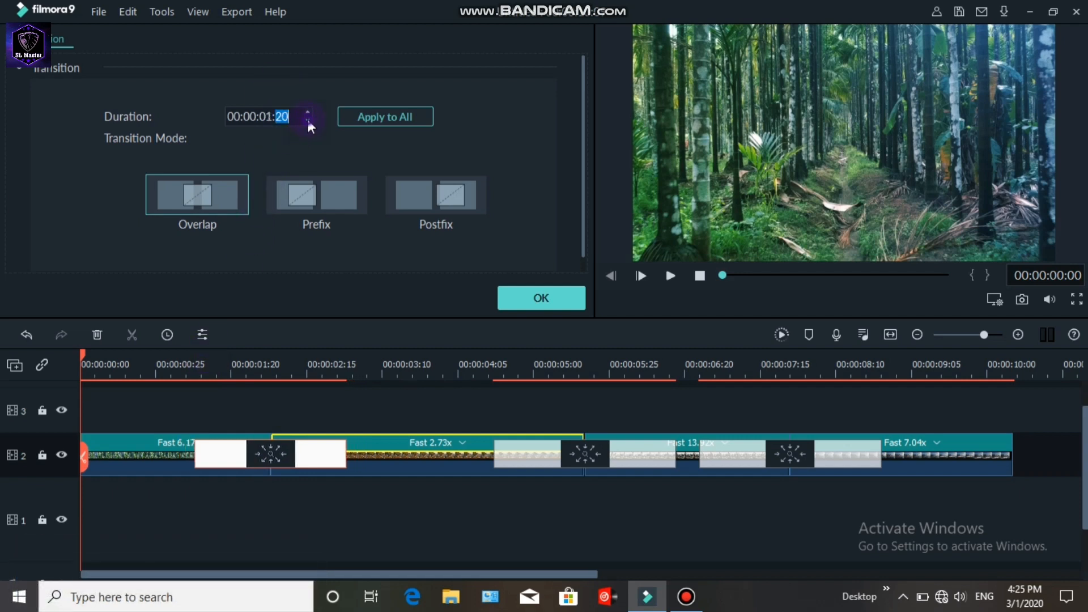
triple_click(307, 121)
double_click(307, 120)
triple_click(307, 121)
double_click(307, 121)
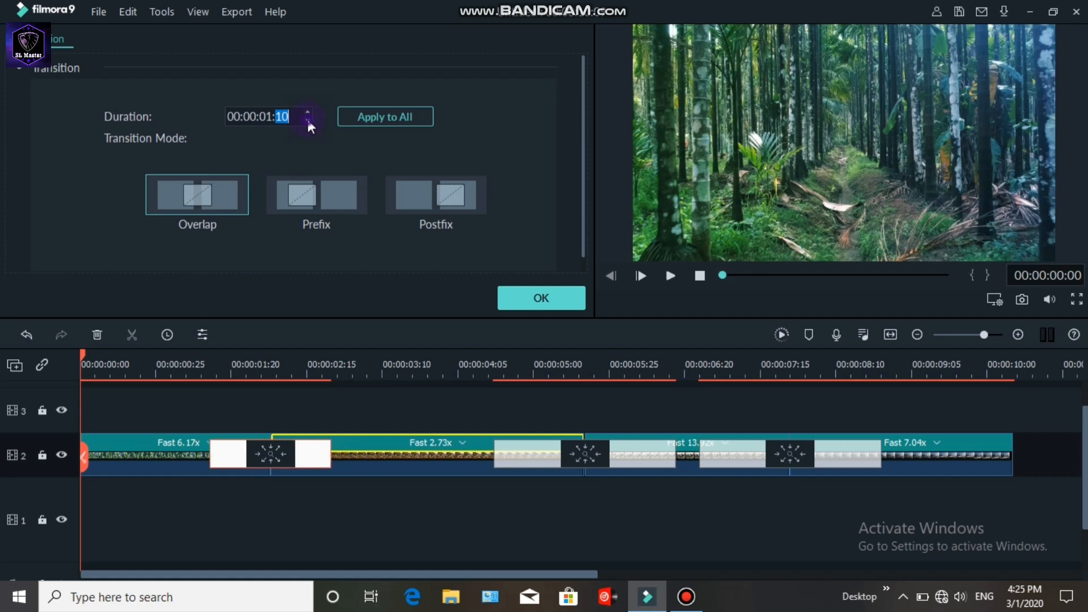
double_click(307, 121)
double_click(307, 120)
triple_click(307, 121)
double_click(307, 121)
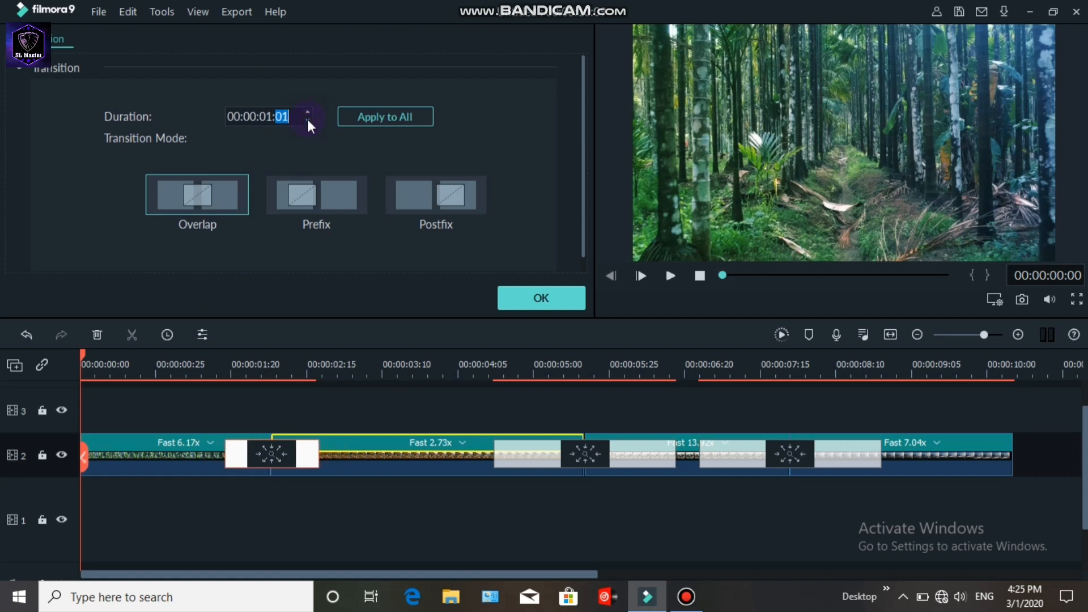
double_click(307, 121)
triple_click(307, 121)
double_click(307, 121)
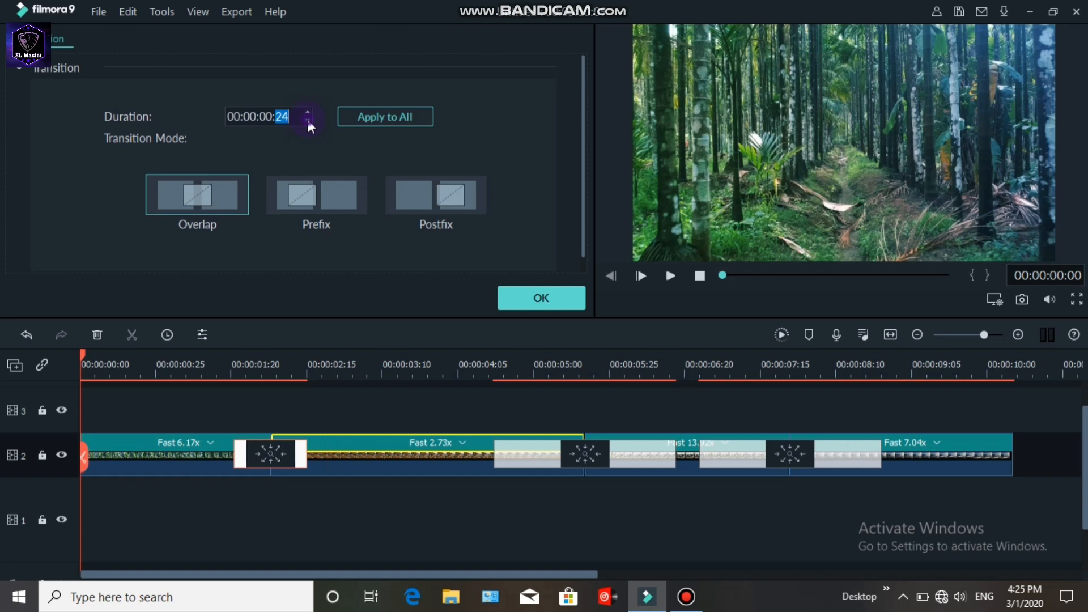
left_click(307, 120)
left_click(308, 111)
left_click(307, 111)
left_click(372, 116)
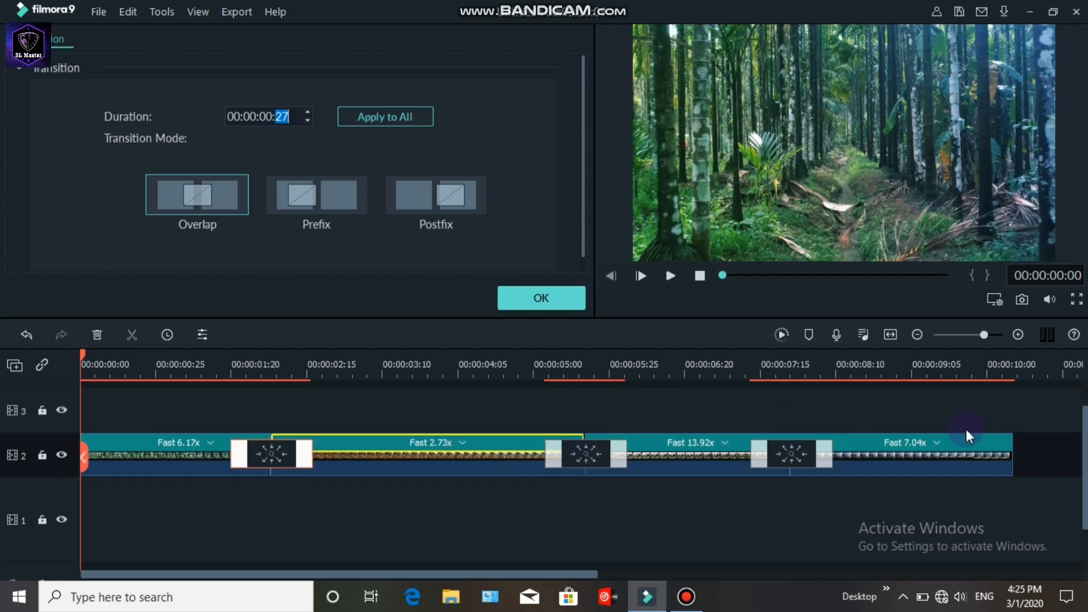
- Play the sequence from the start to review the shortened transitions
key("space")
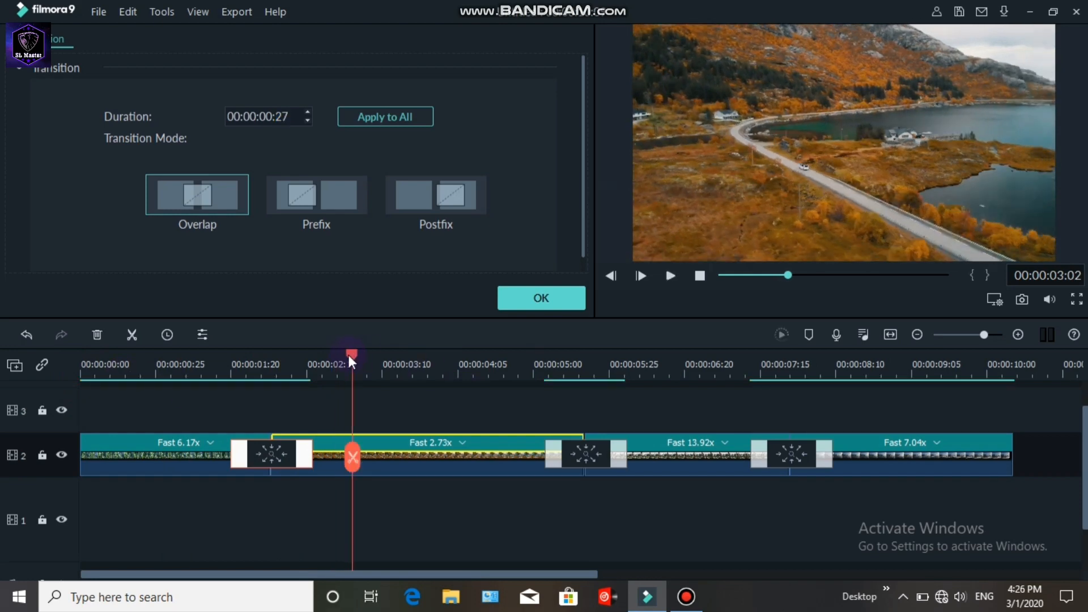
left_click_drag(349, 352, 52, 426)
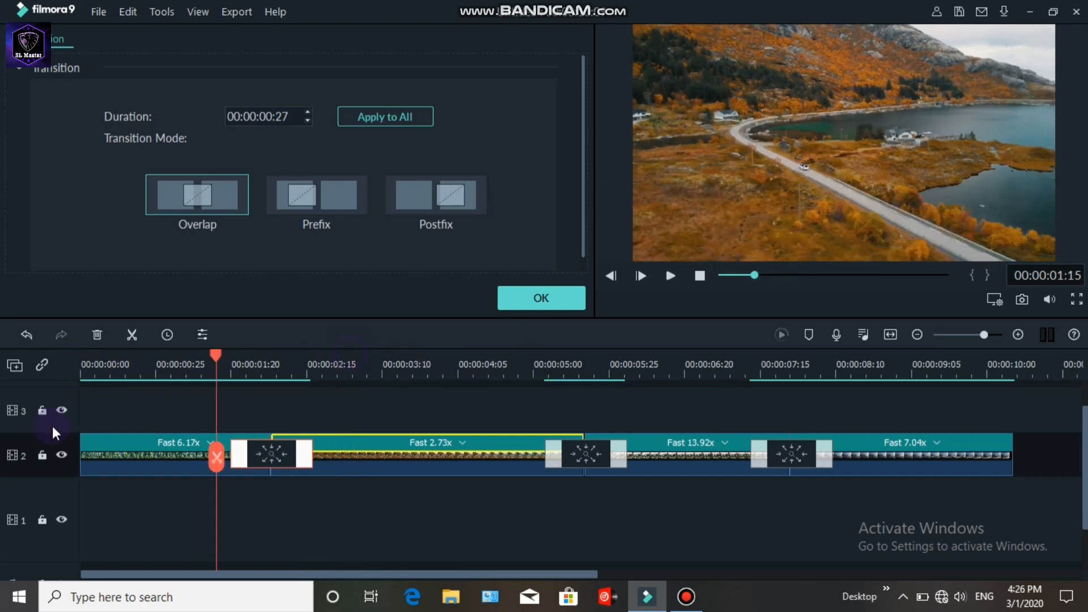
key("space")
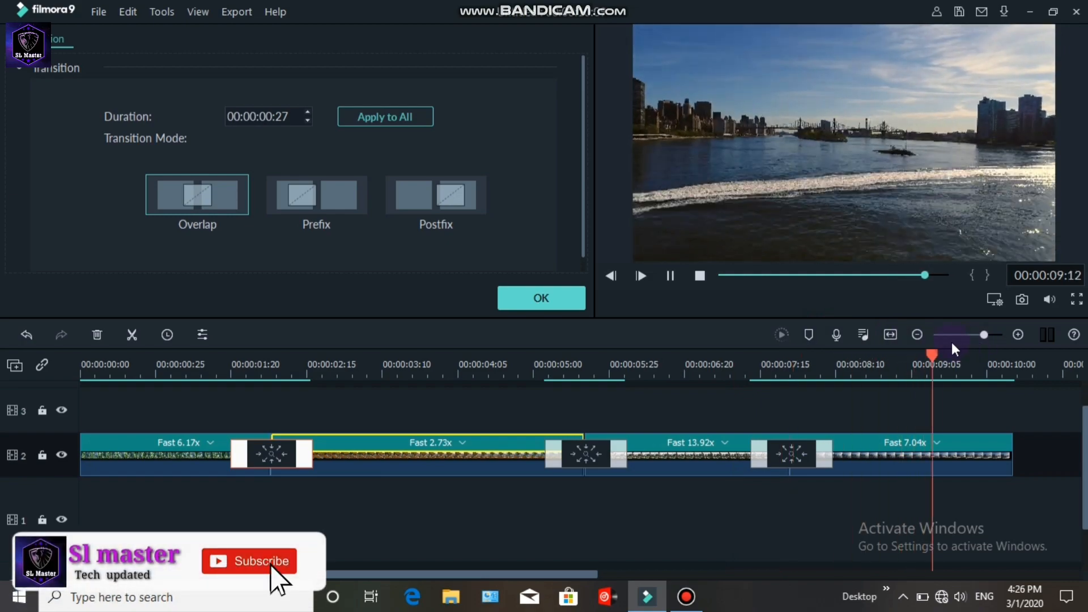
key("space")
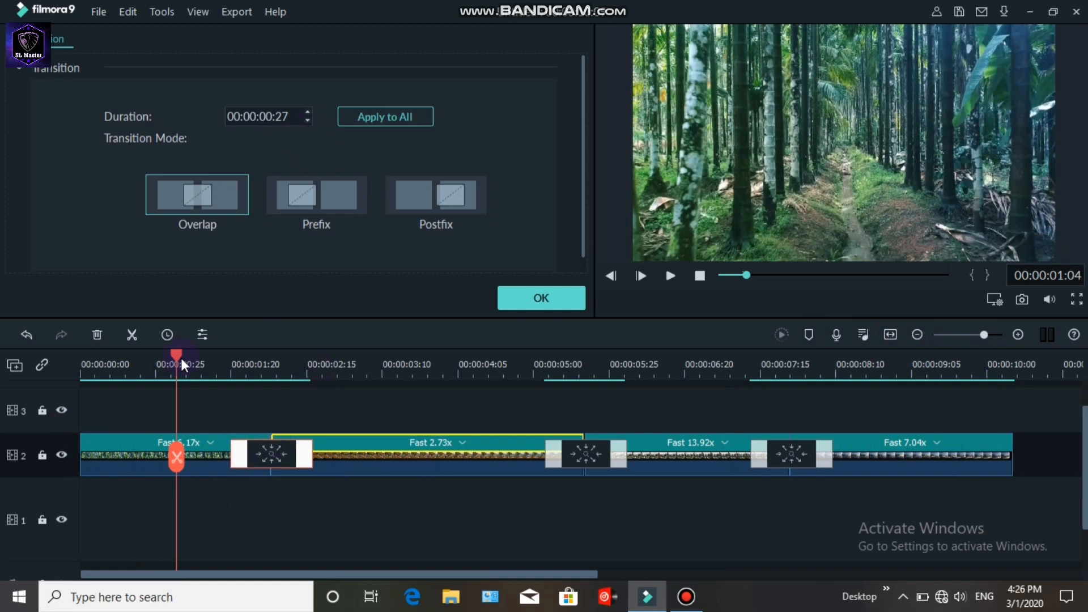
- Reduce the transition duration to 00:00:00:24 and apply it to all transitions
left_click(311, 121)
left_click(310, 121)
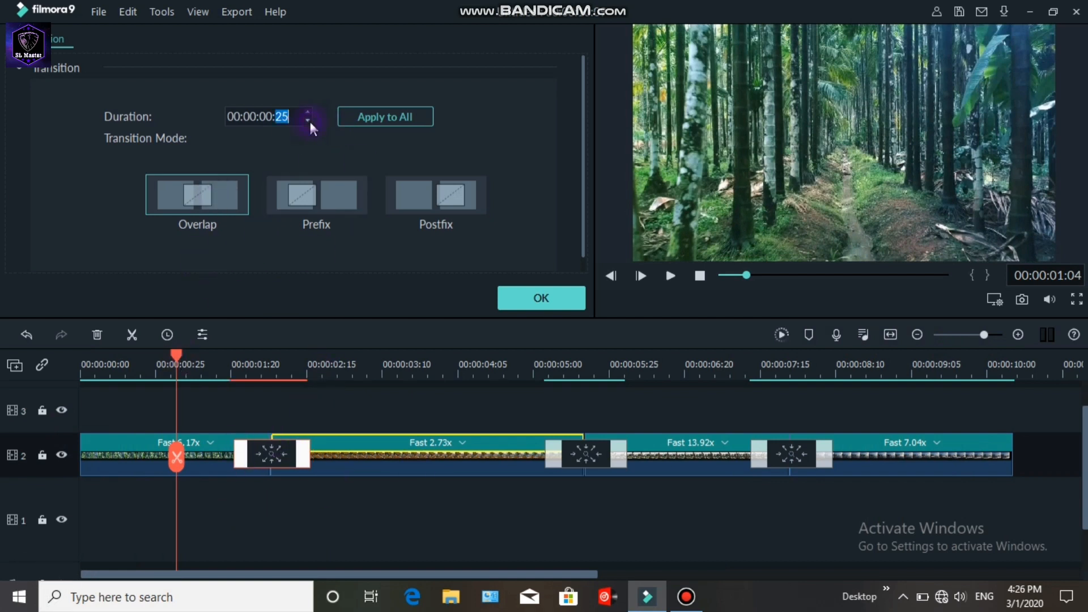
left_click(310, 121)
left_click(393, 116)
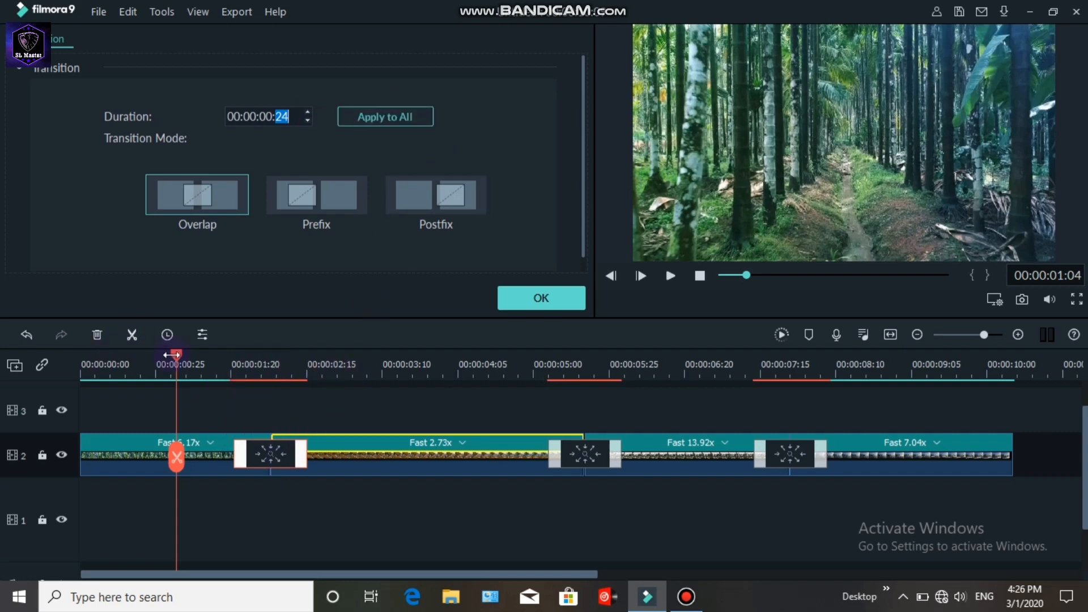
- Add the Cinema 21:9 overlay on track 3 from the sequence start and extend it to the end of the last clip
left_click_drag(173, 354, 69, 366)
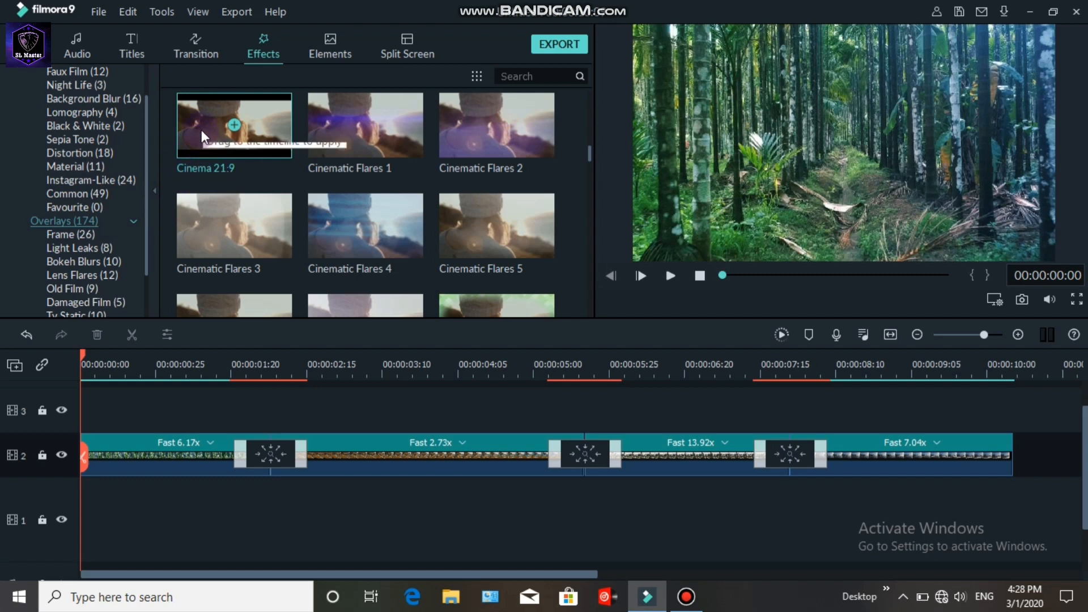
left_click_drag(204, 115, 89, 440)
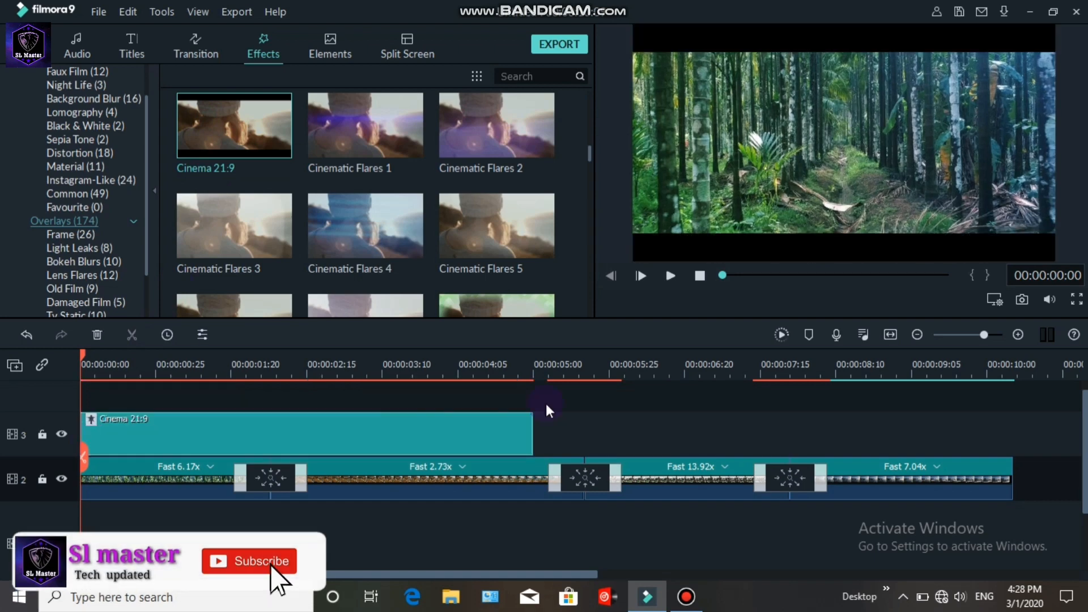
left_click_drag(533, 421, 1013, 432)
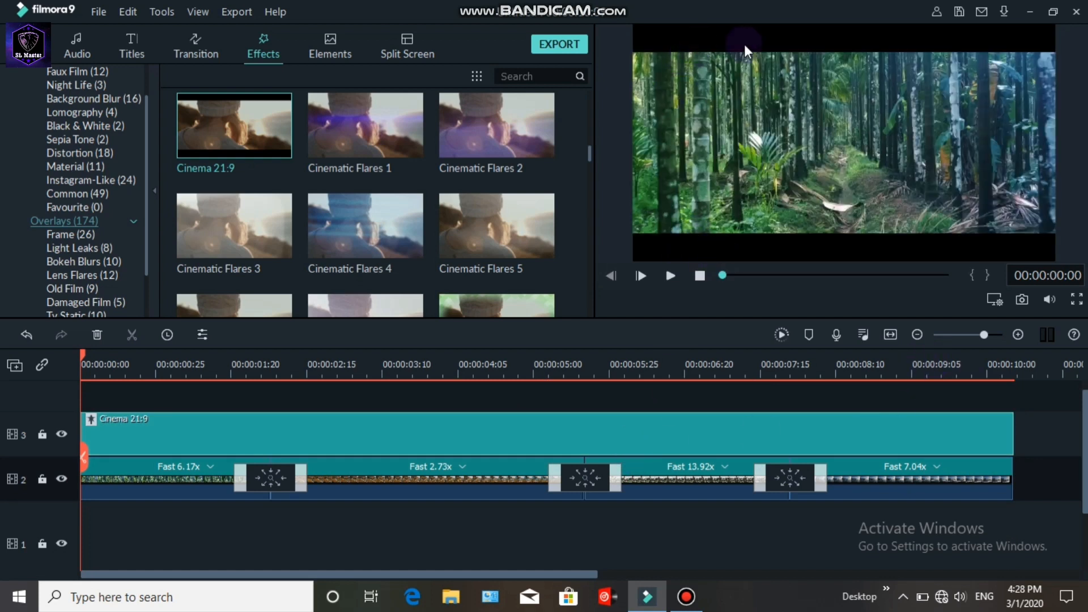
- Set the Cinema 21:9 overlay's Border Height to -0.37 and play the sequence from the start to review it
double_click(144, 431)
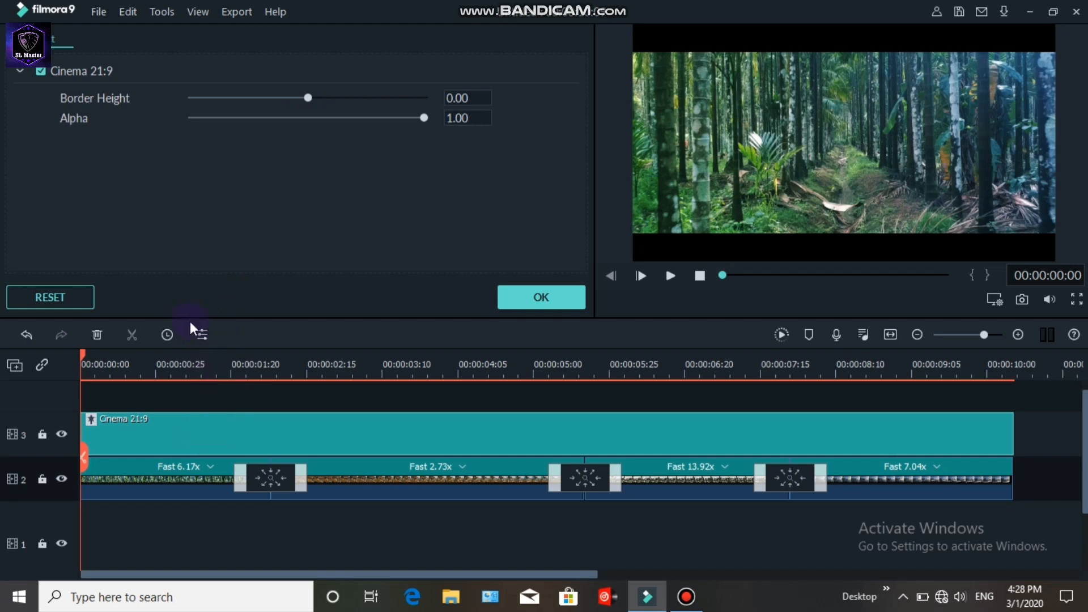
left_click(560, 299)
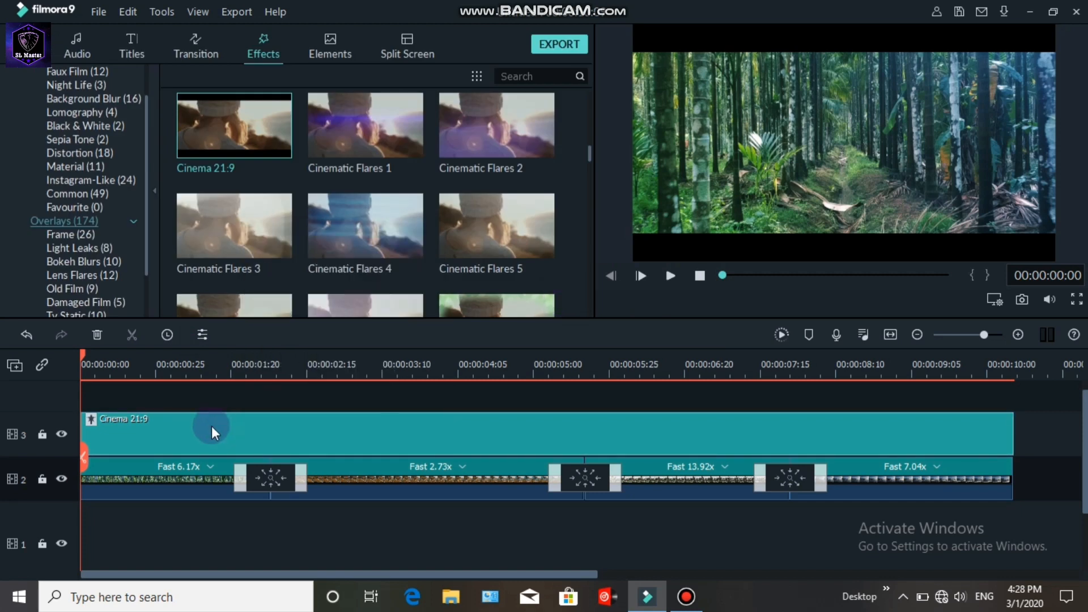
left_click(205, 334)
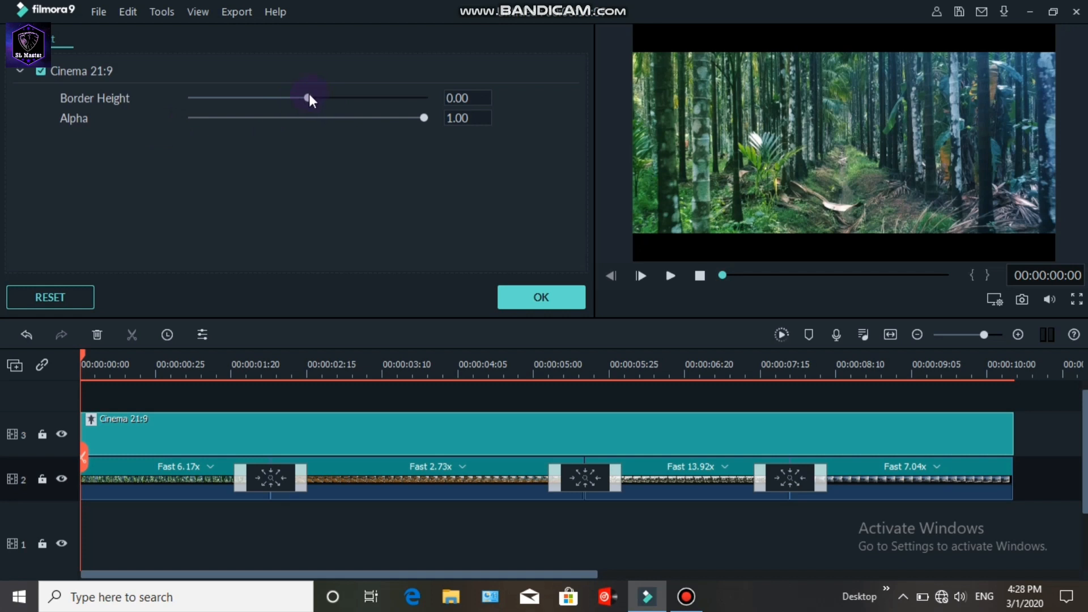
left_click_drag(314, 98, 271, 98)
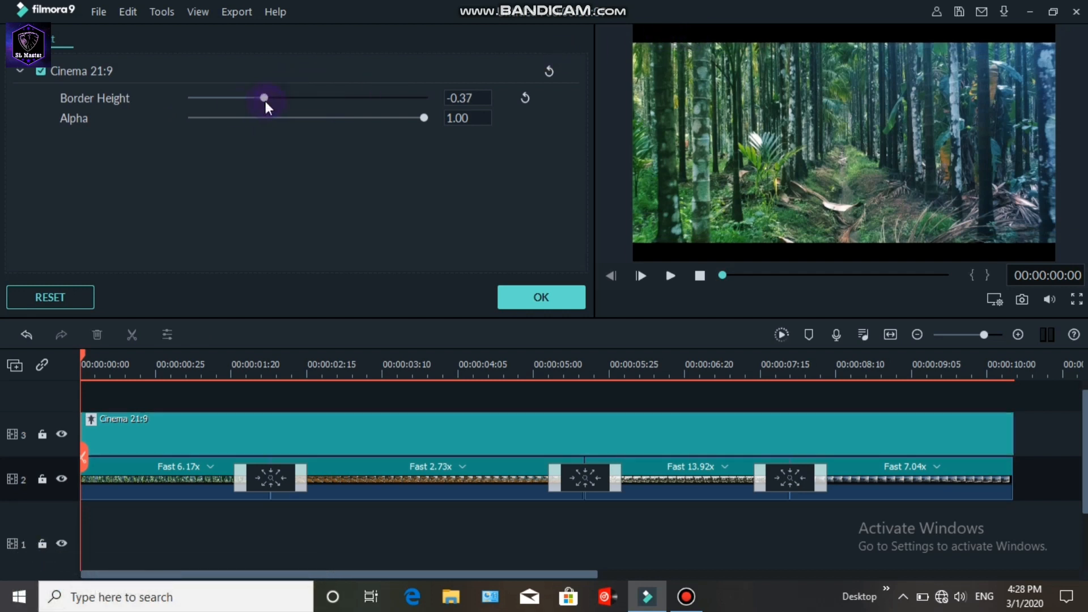
left_click(526, 296)
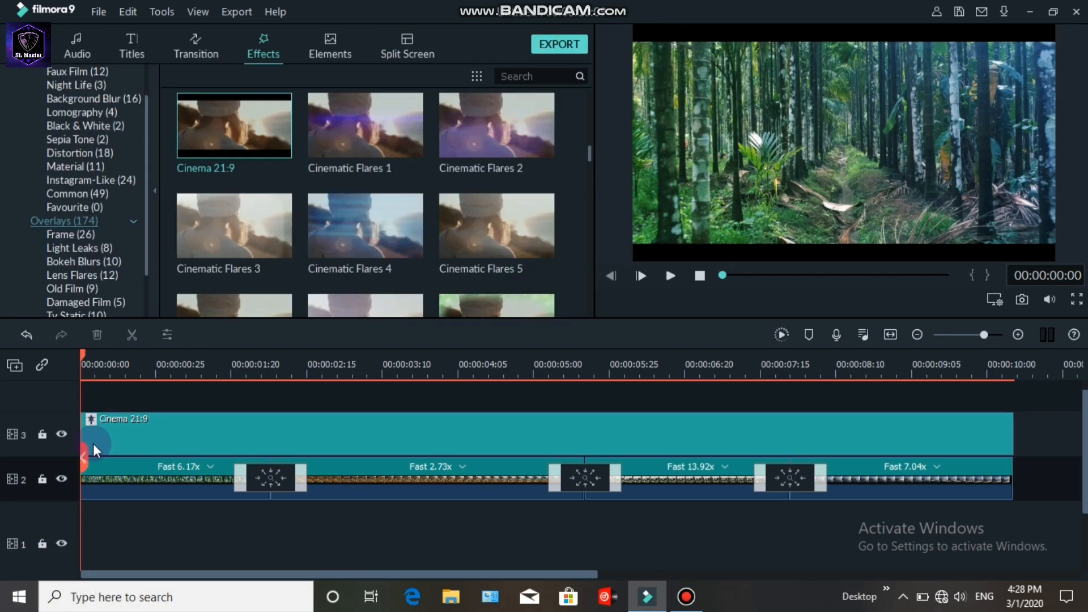
key("space")
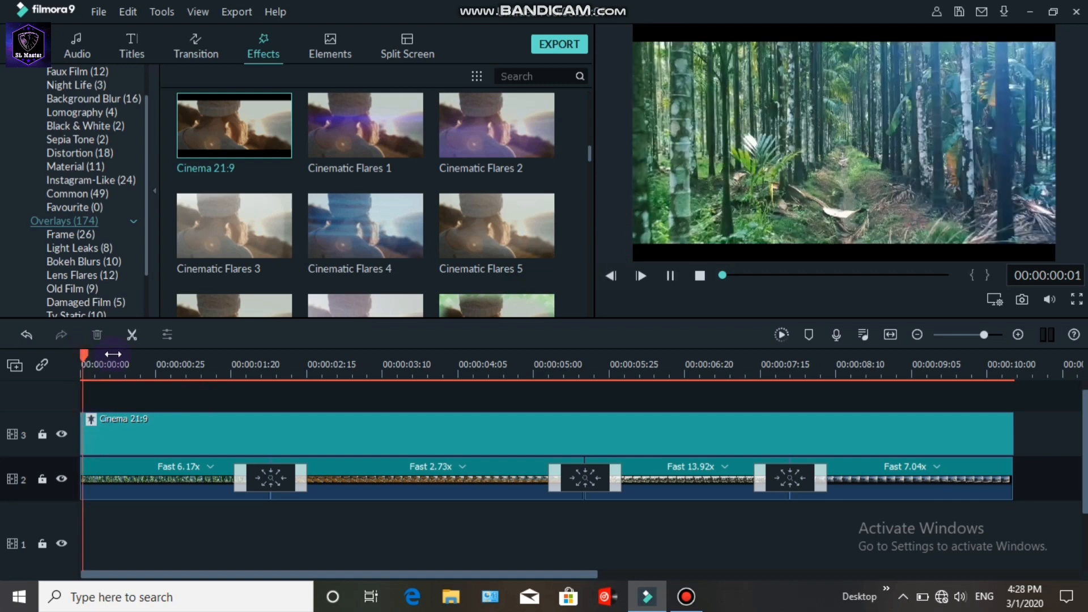